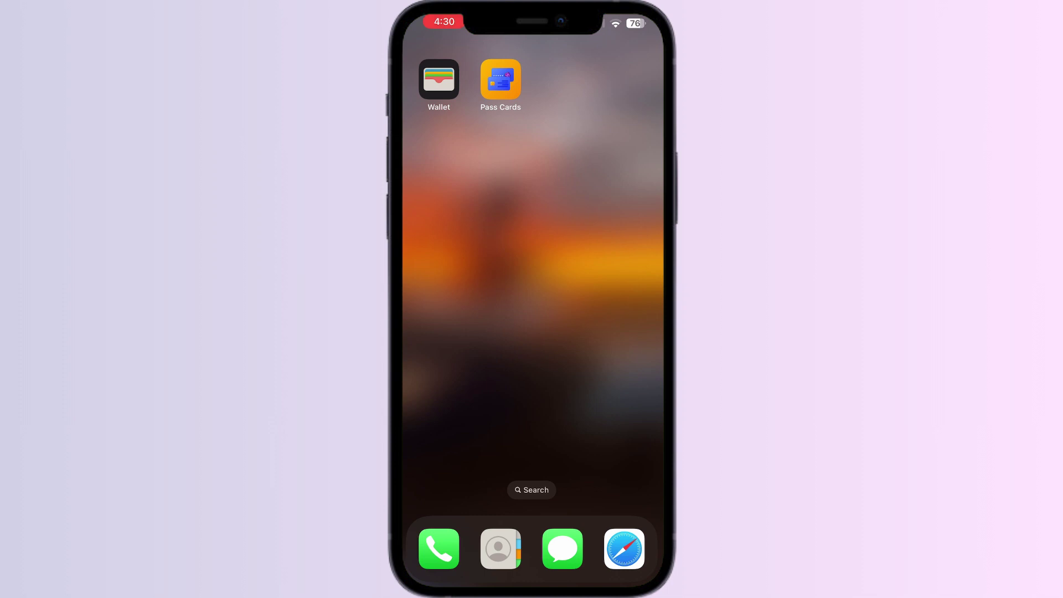
- Leave the Wallet Add to Wallet sheet and switch to the Card Manager: Digital Wallet App Store page
{"action": "left_click", "coordinate": [439, 80]}
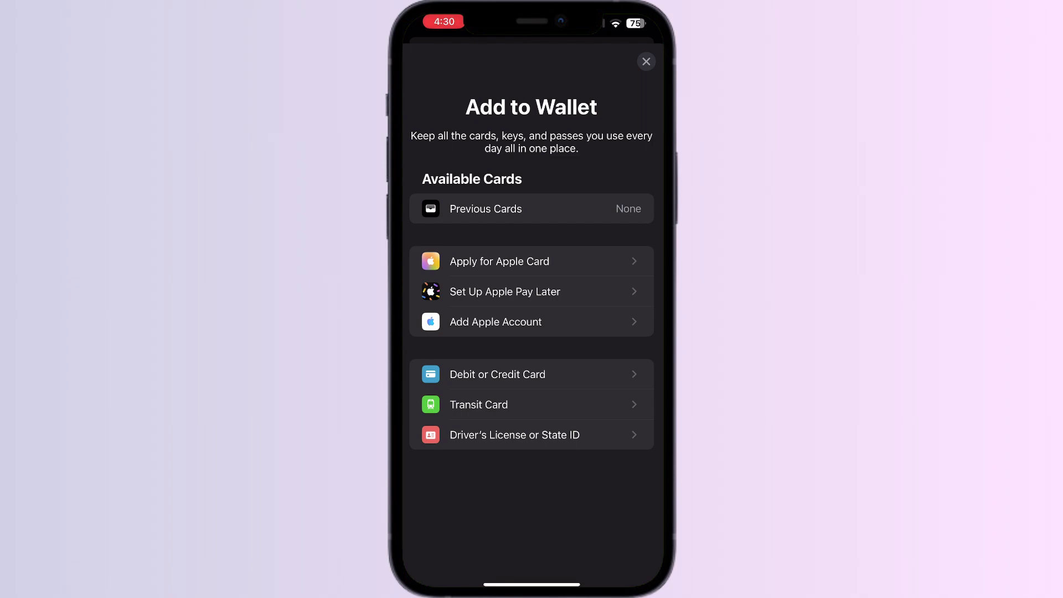
{"action": "left_click_drag", "start_coordinate": [498, 585], "coordinate": [656, 585]}
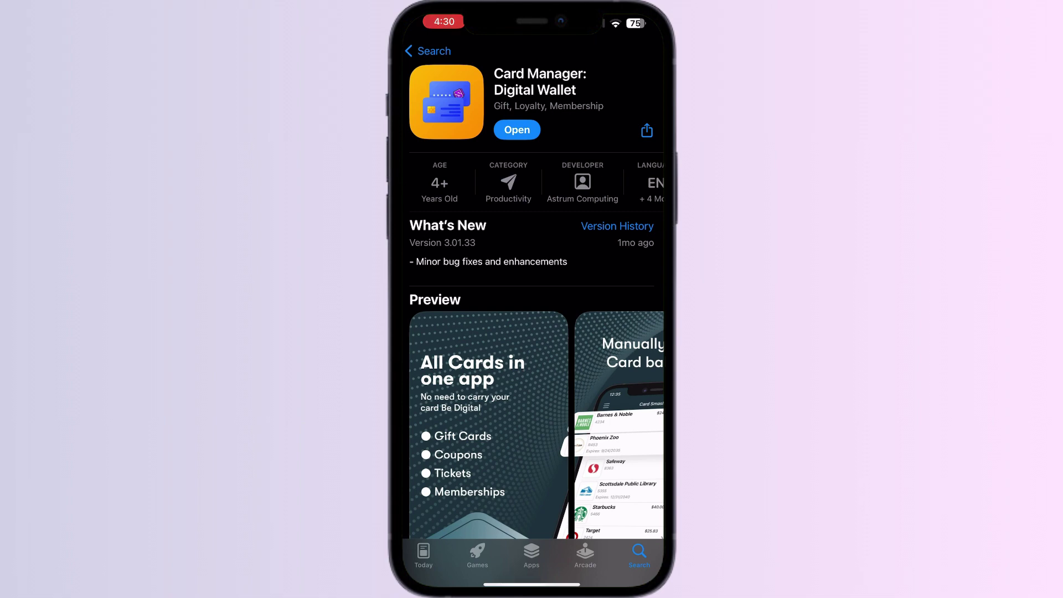
- In Card Manager, add a new Store Card and pick OMNY from the merchant search
{"action": "left_click_drag", "start_coordinate": [598, 585], "coordinate": [449, 585]}
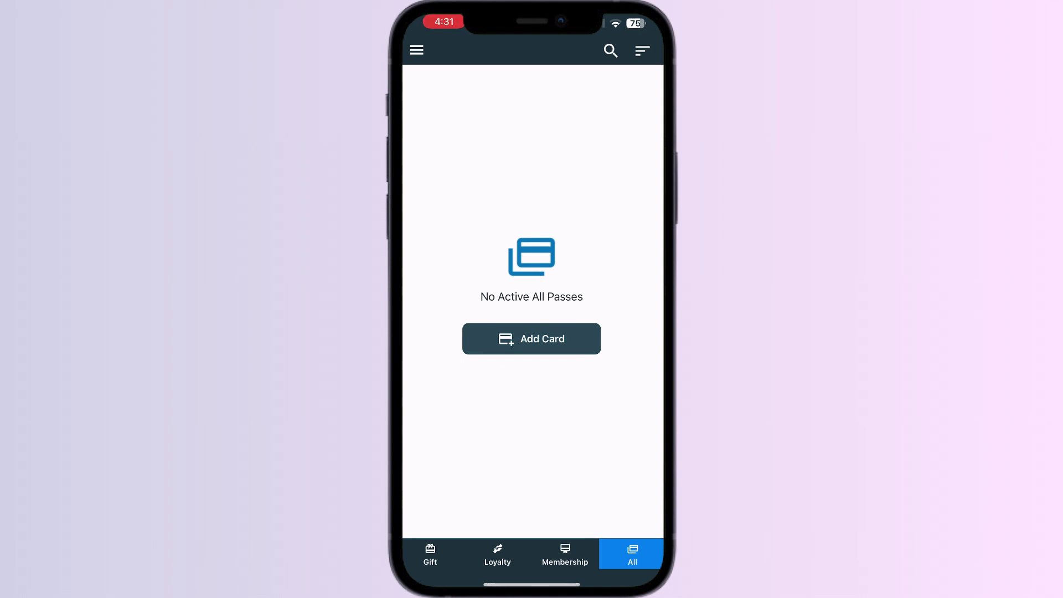
{"action": "left_click", "coordinate": [430, 553]}
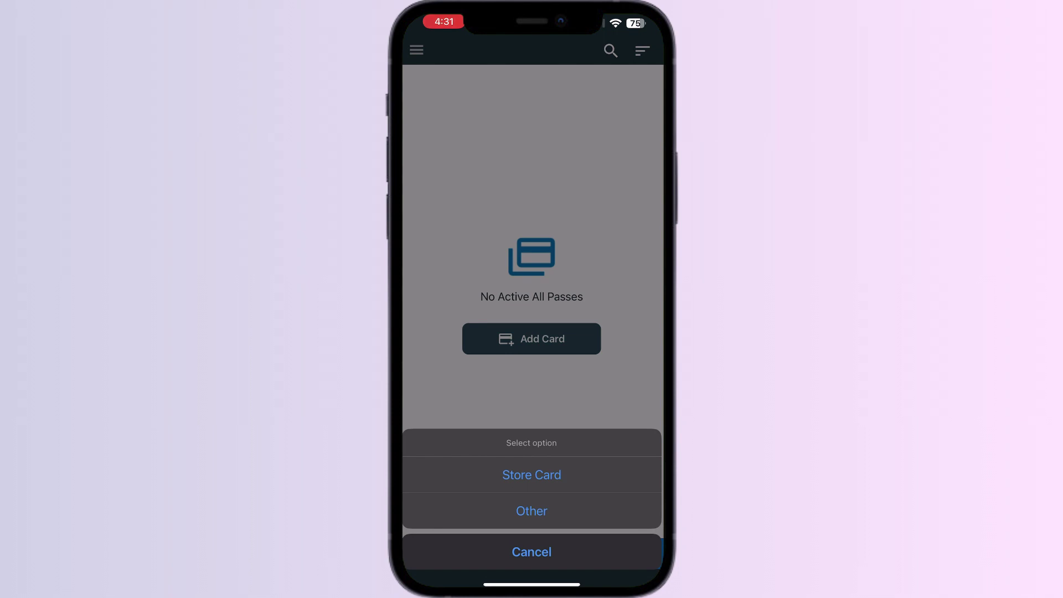
{"action": "left_click", "coordinate": [532, 475]}
{"action": "left_click", "coordinate": [530, 342]}
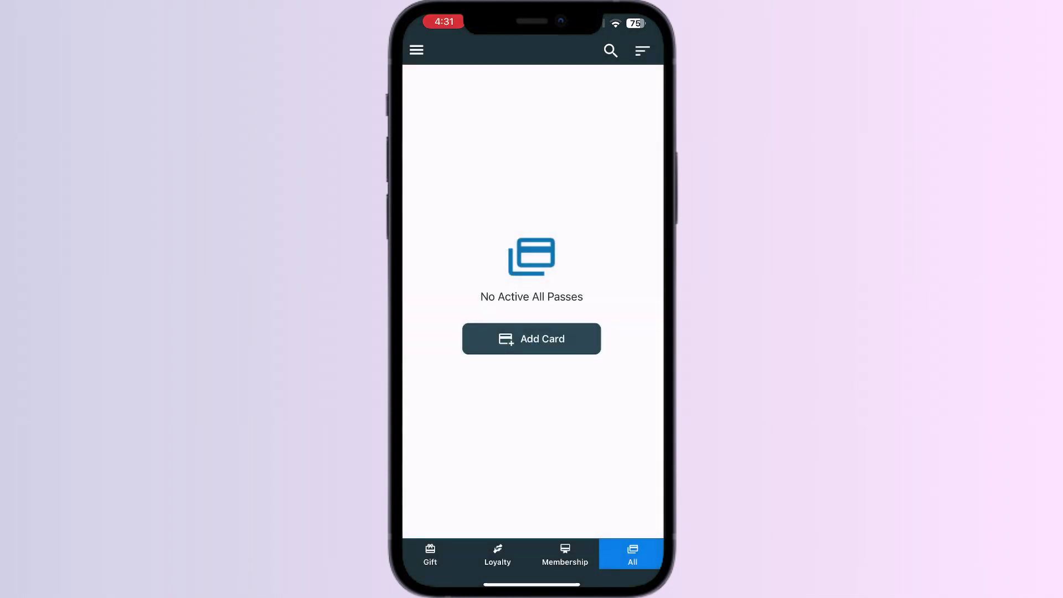
{"action": "type", "text": "o"}
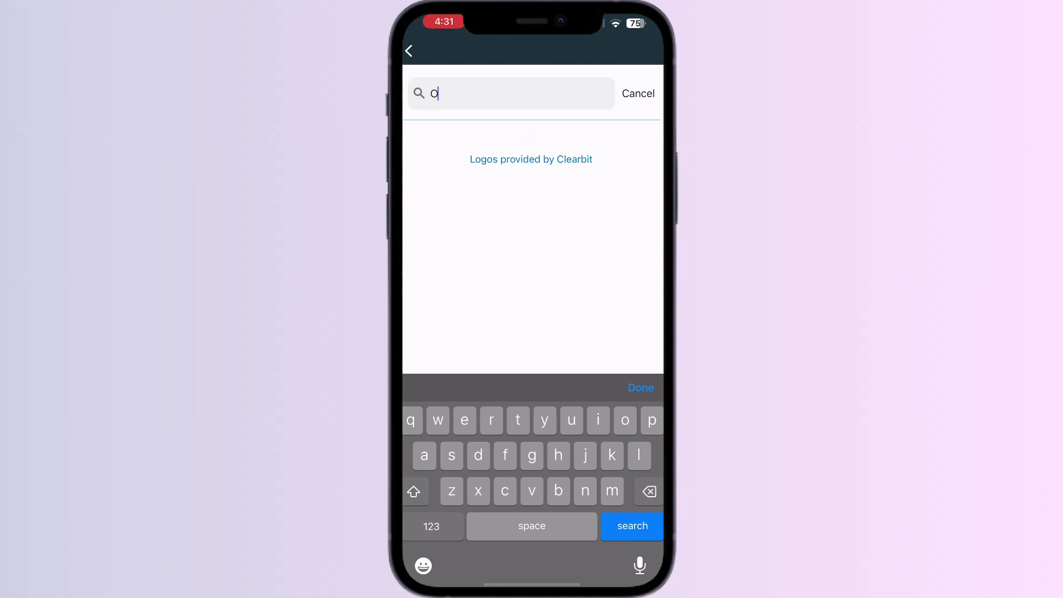
{"action": "type", "text": "mny"}
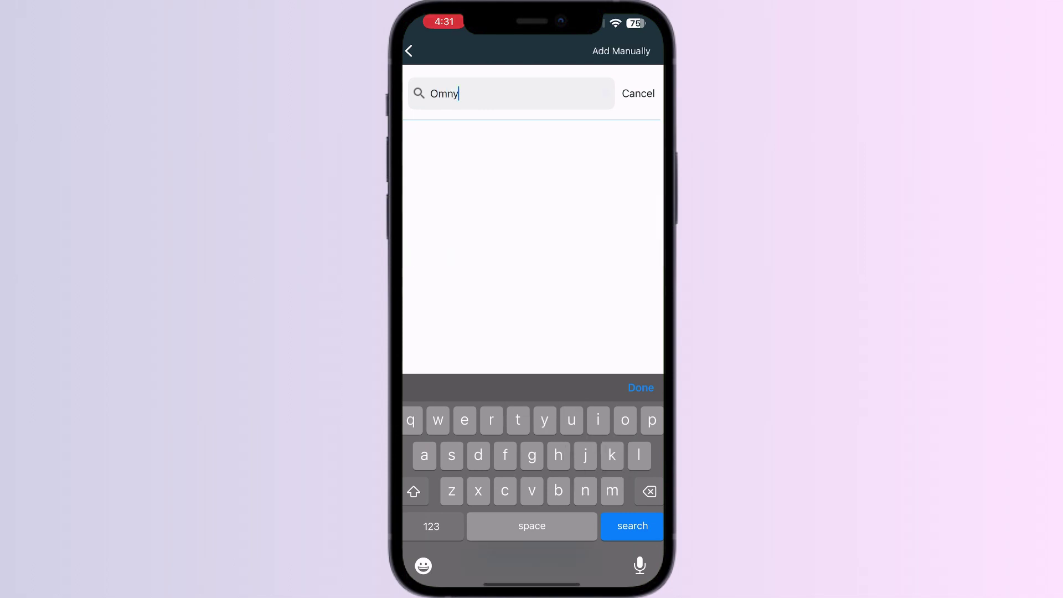
{"action": "key", "text": "Return"}
{"action": "left_click", "coordinate": [613, 93]}
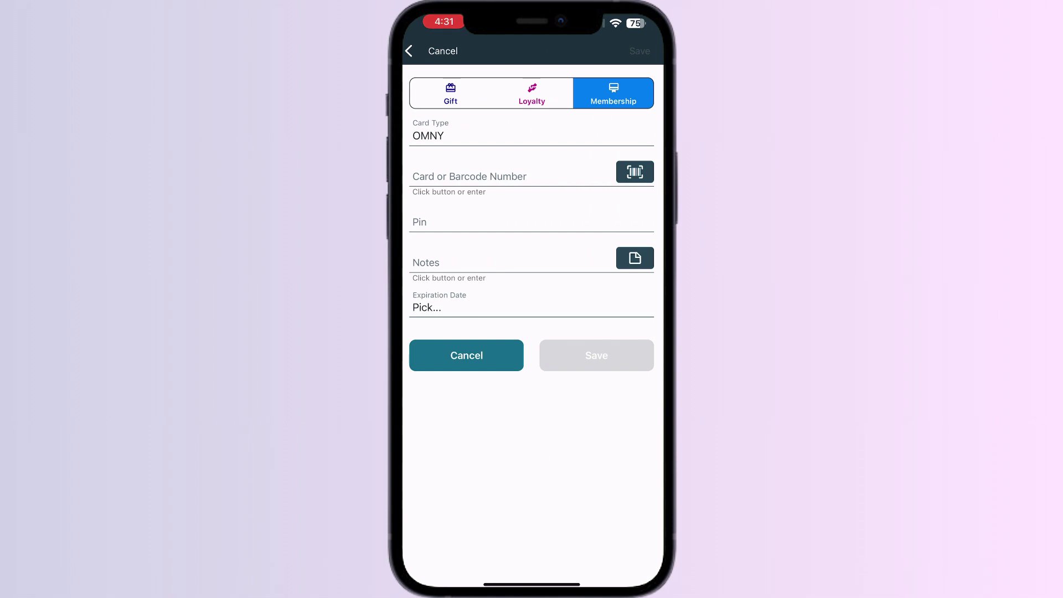
{"action": "left_click", "coordinate": [635, 172]}
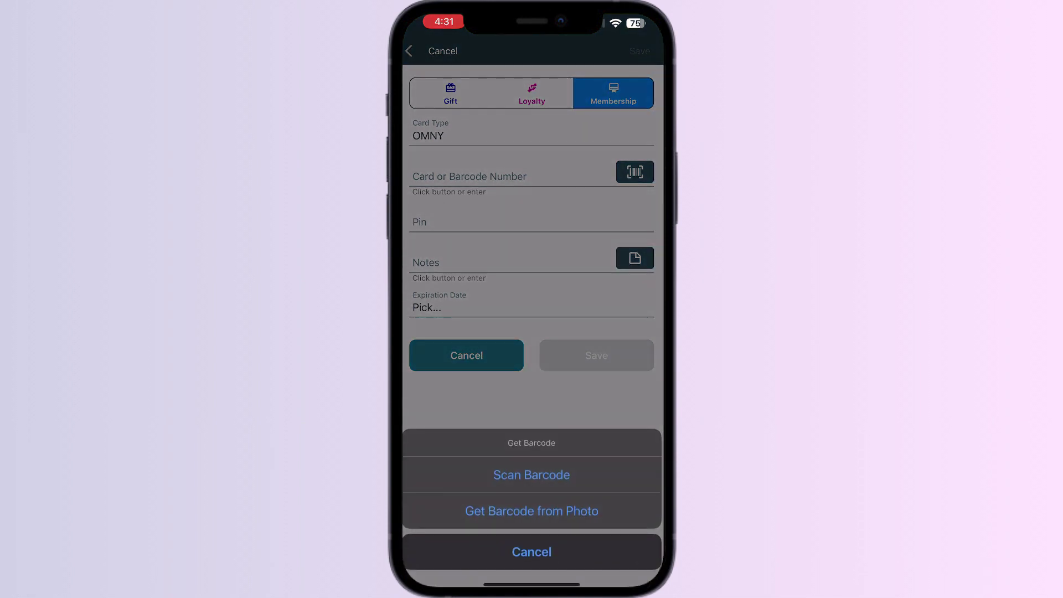
{"action": "left_click", "coordinate": [532, 552]}
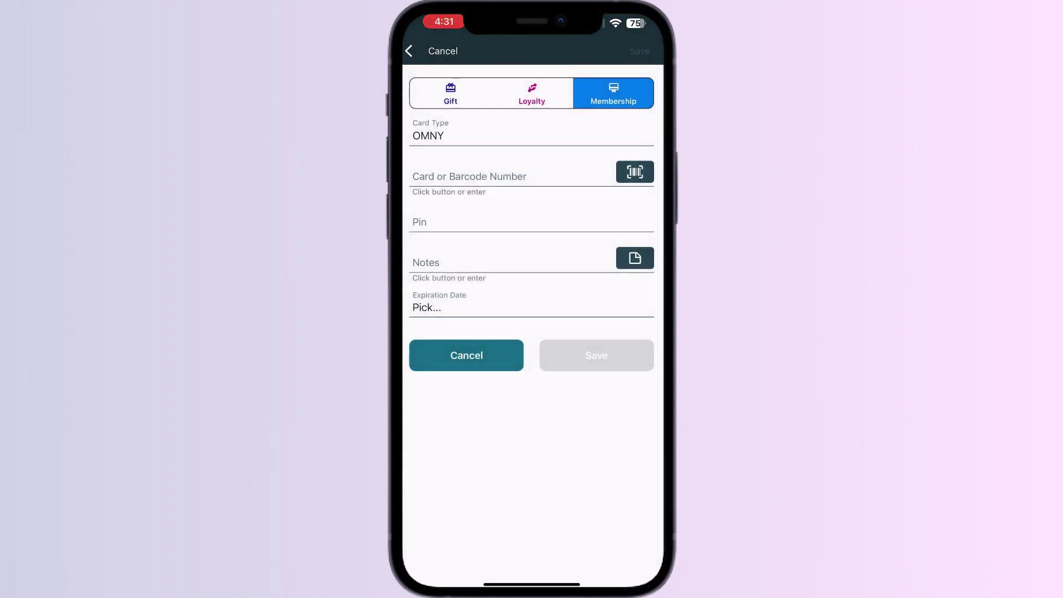